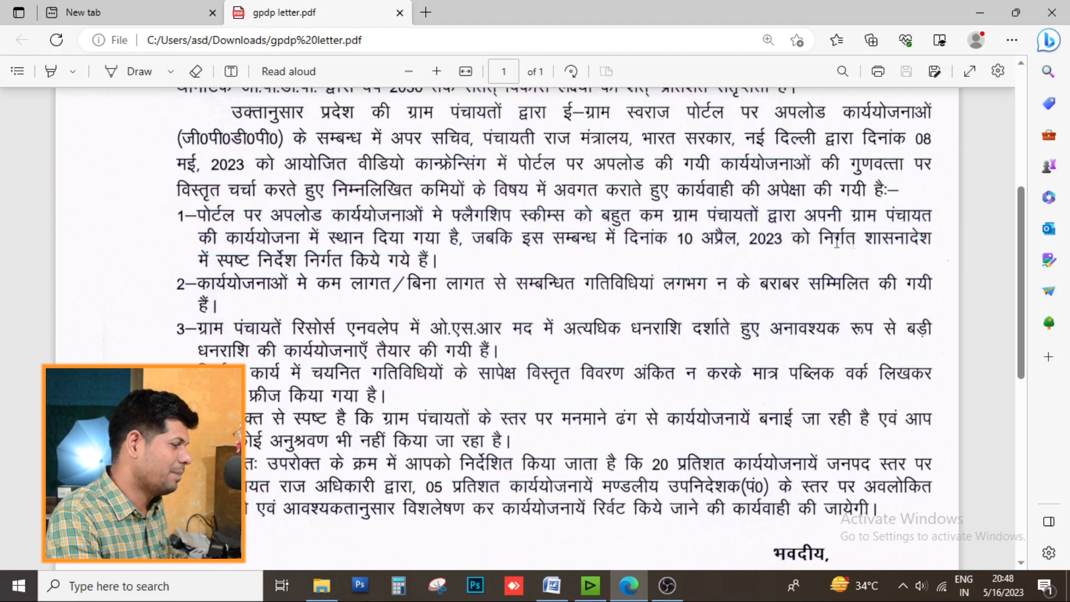
Read the four numbered shortcomings of the uploaded plans in the GPDP letter, highlighting each point.
left_click_drag(211, 264, 429, 269)
left_click_drag(197, 286, 778, 294)
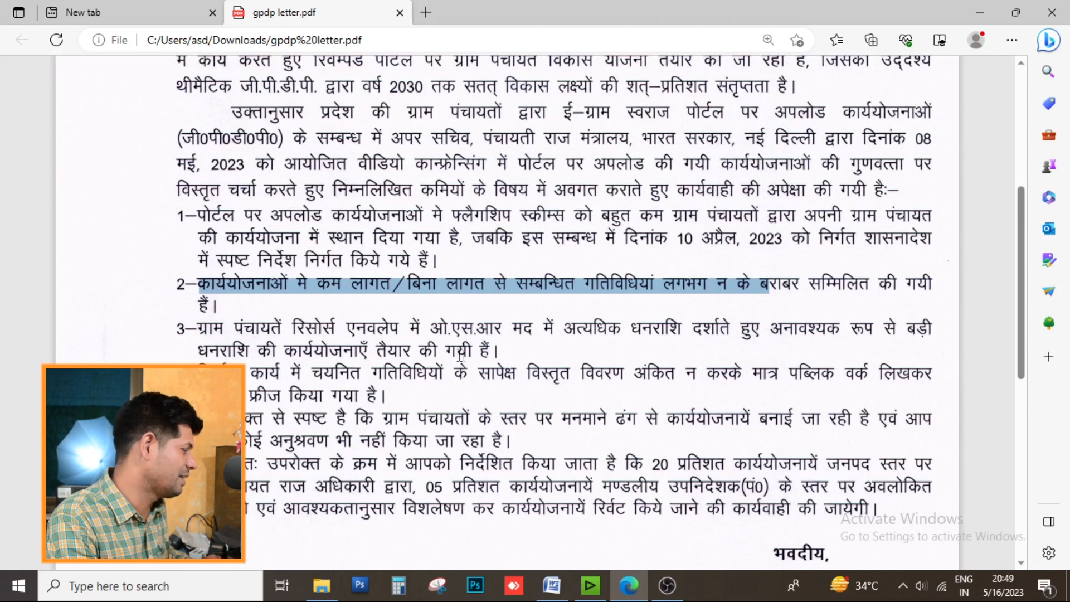
left_click_drag(506, 352, 201, 332)
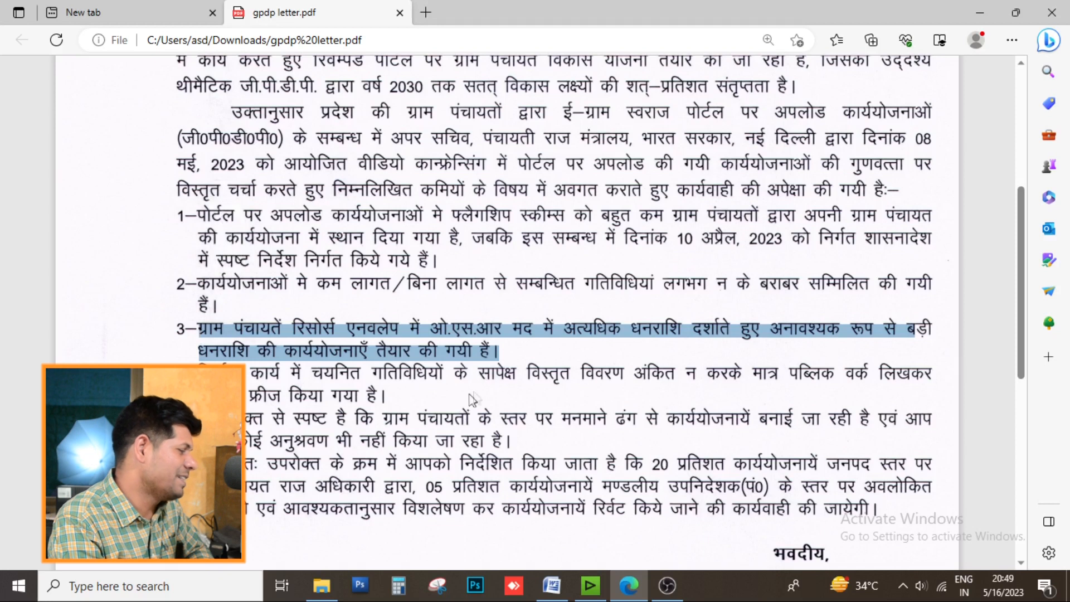
scroll(579, 377, "down", 1)
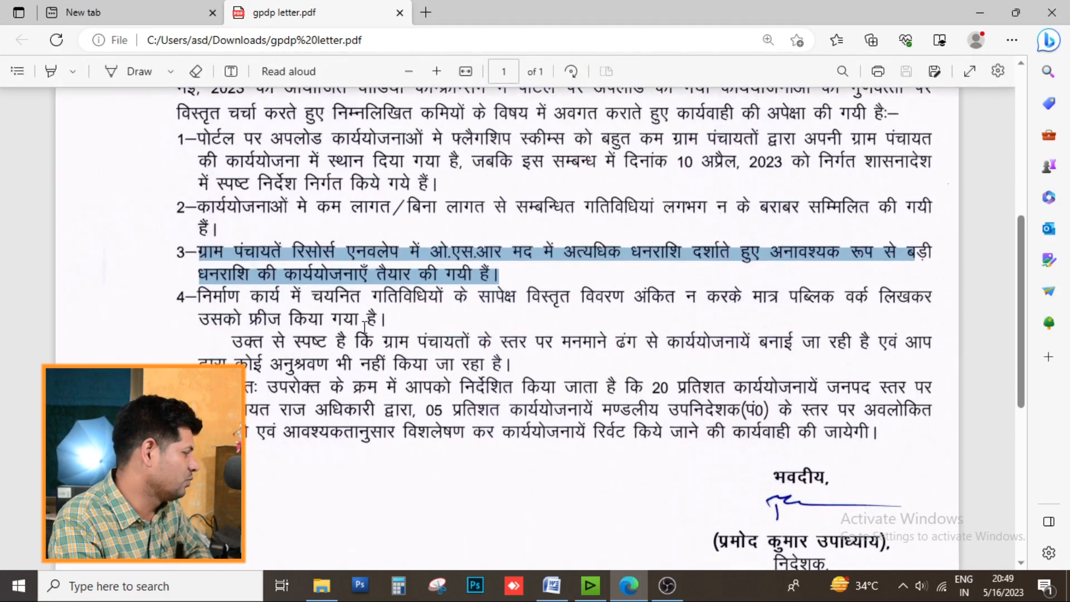
left_click_drag(203, 298, 525, 370)
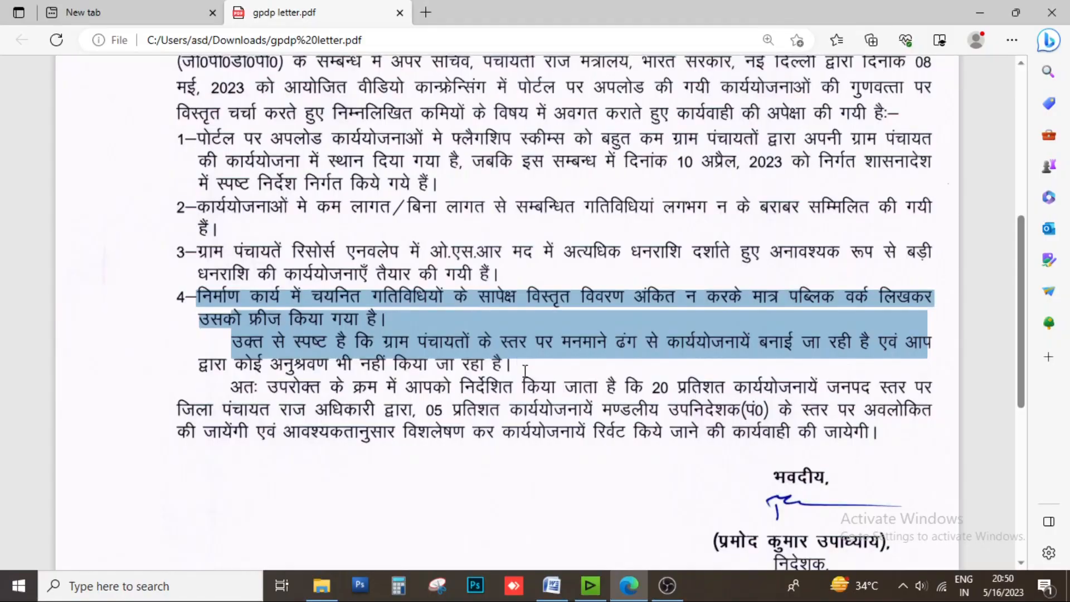
Examine the letter's closing directive on the 20 and 05 percent plan reviews, its signatory and its recipients.
scroll(554, 312, "down", 2)
left_click(380, 313)
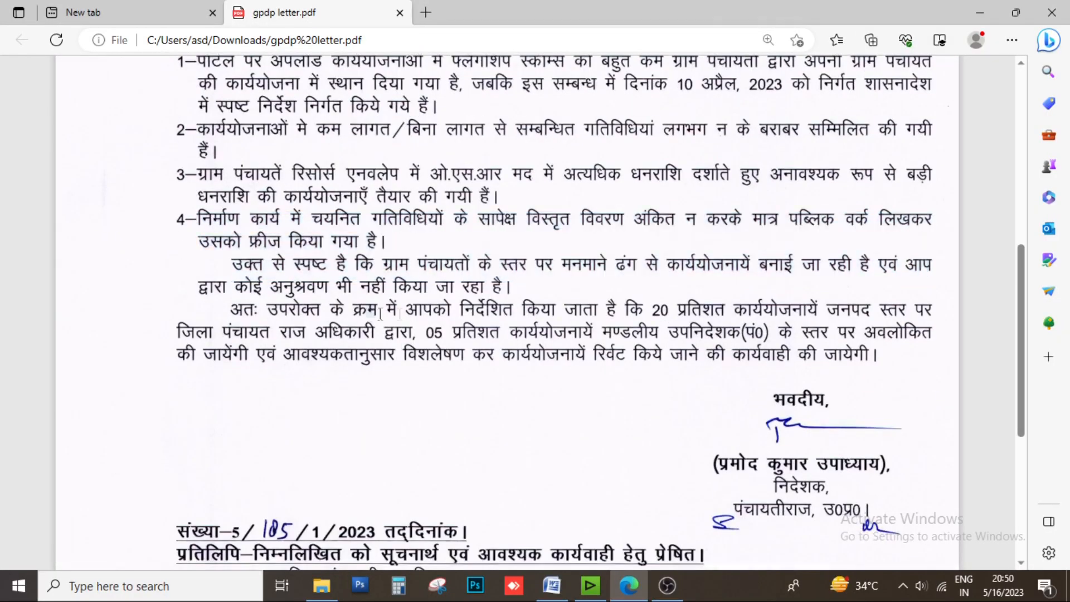
left_click_drag(528, 312, 928, 313)
left_click_drag(278, 336, 720, 352)
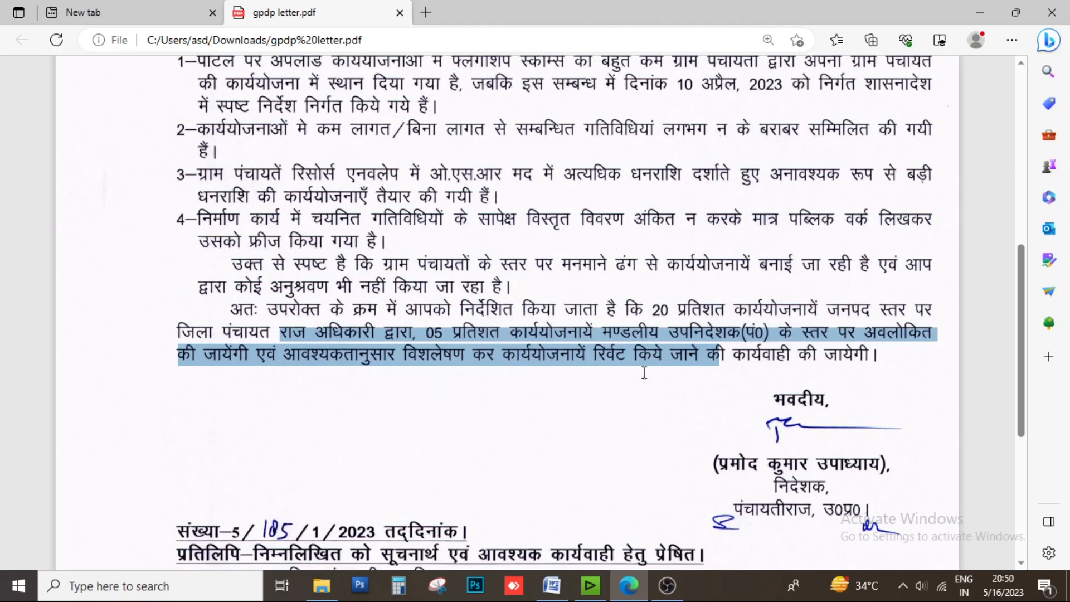
scroll(643, 372, "down", 1)
scroll(767, 327, "down", 2)
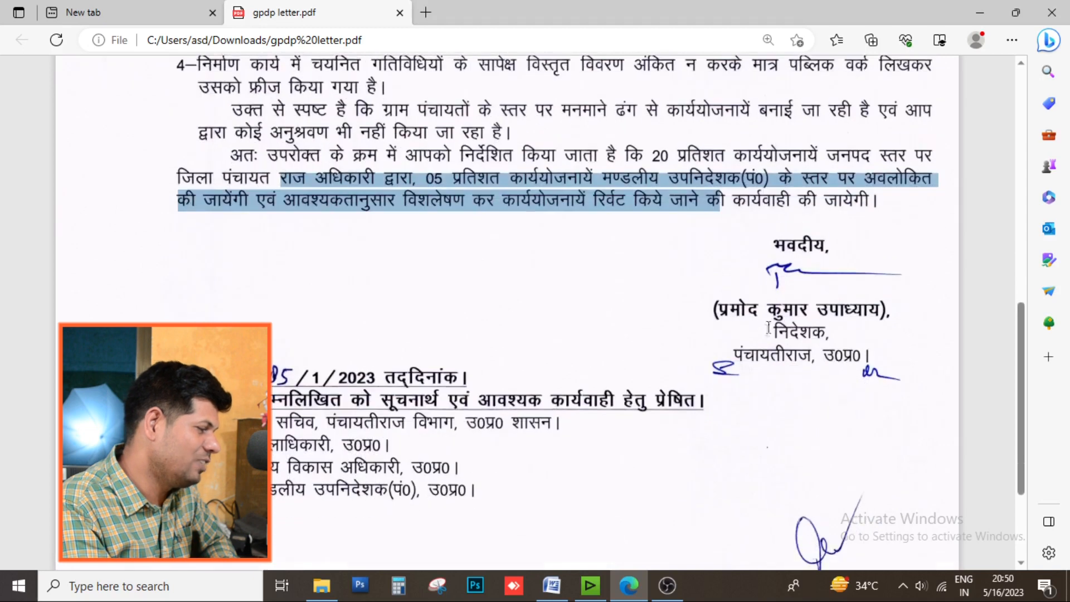
left_click_drag(719, 310, 828, 312)
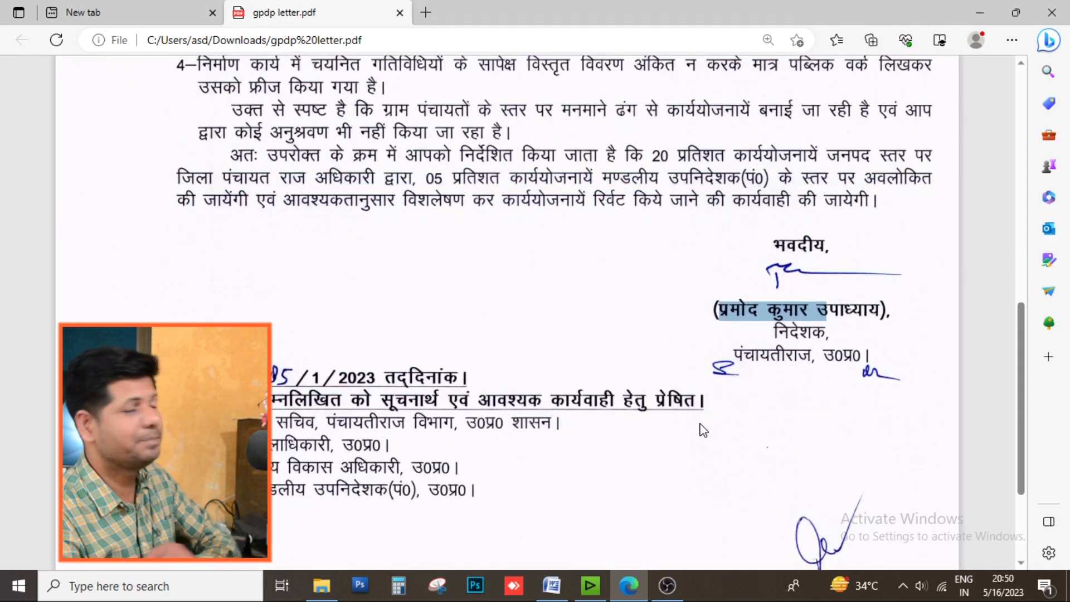
scroll(703, 430, "up", 15)
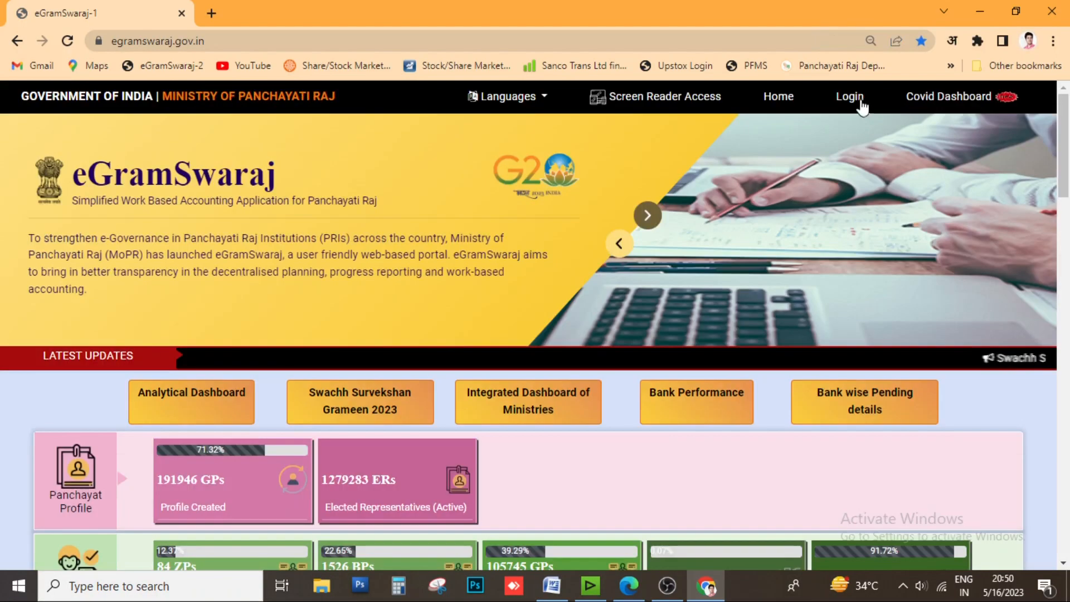
Switch to the eGramSwaraj portal and log in with the saved account credentials and the displayed captcha.
left_click(850, 97)
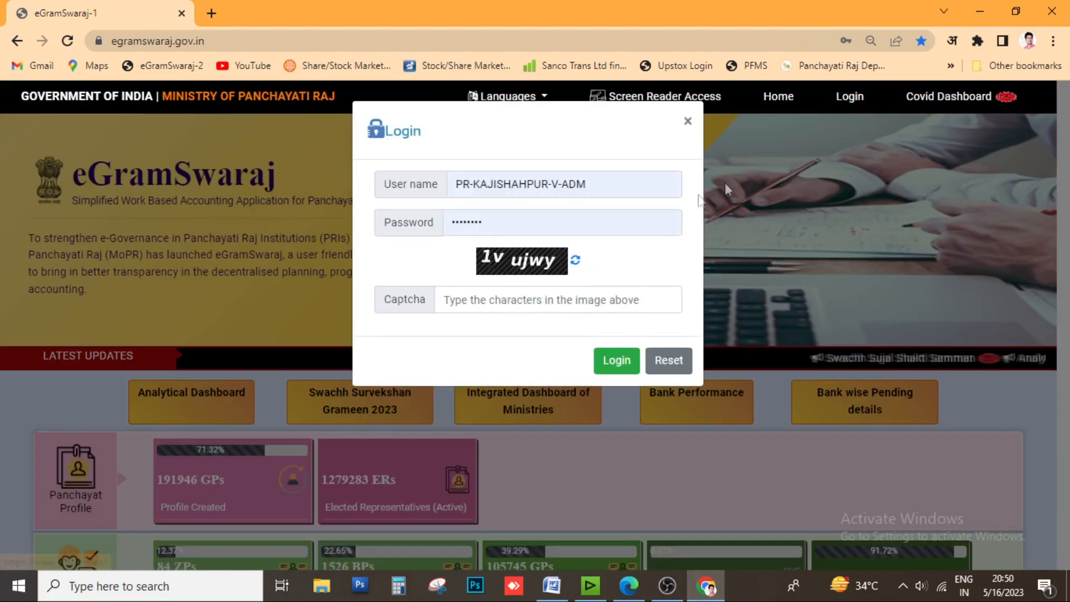
left_click(539, 306)
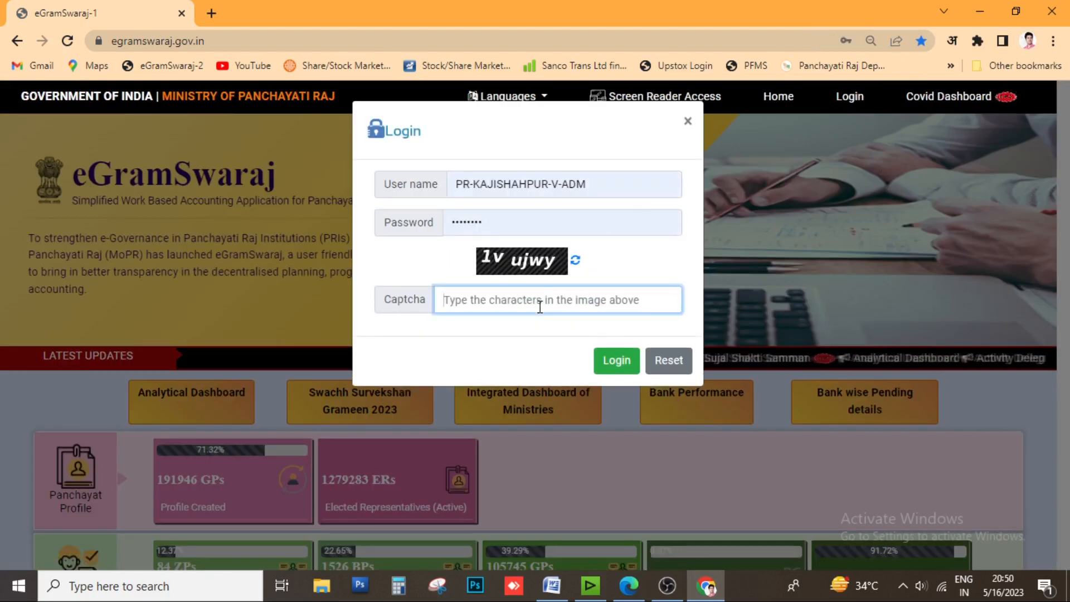
type("1vu")
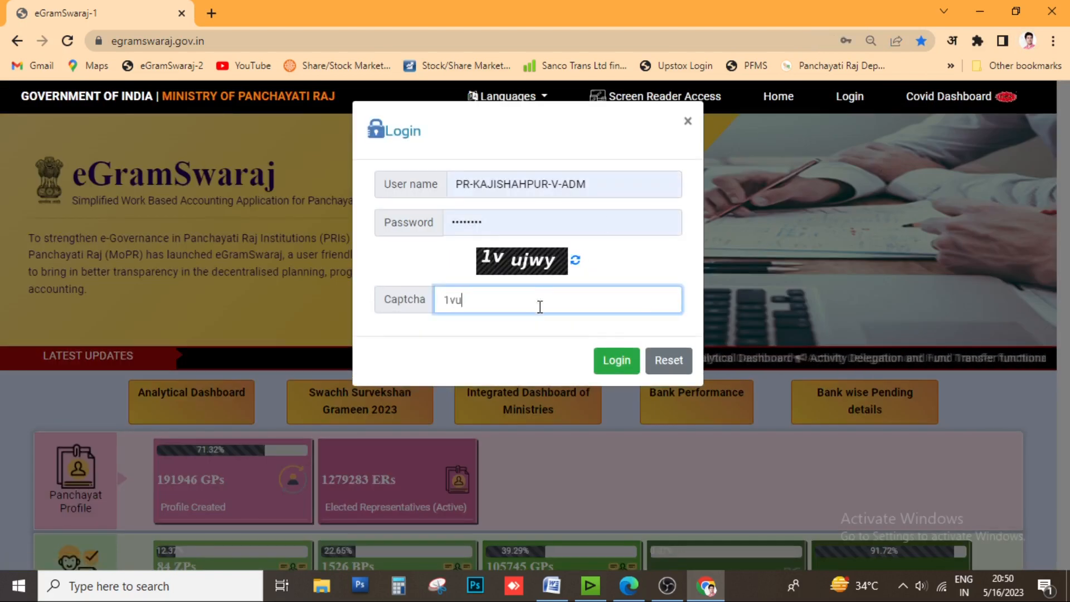
type("jwy")
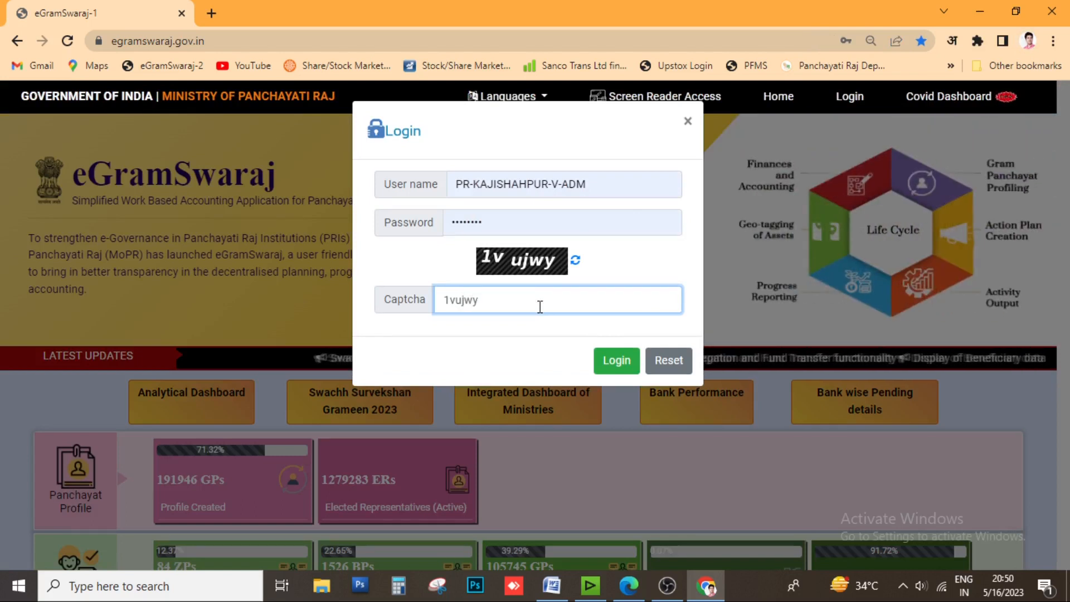
key("Return")
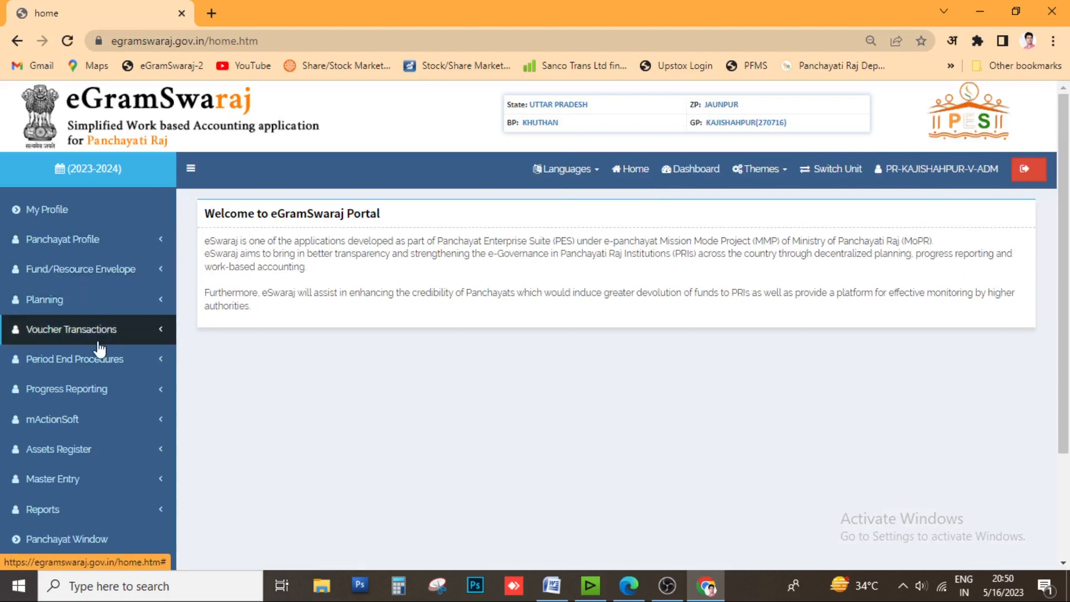
Open the Register Activity form from the Activity Pool in Planning.
scroll(53, 260, "down", 1)
left_click(45, 221)
left_click(53, 264)
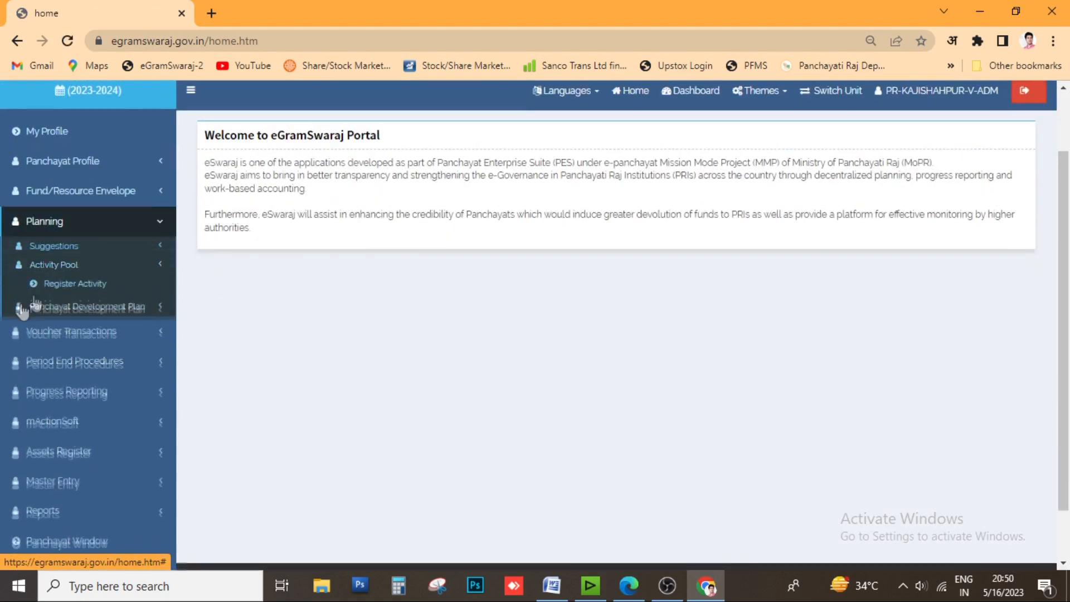
left_click(89, 285)
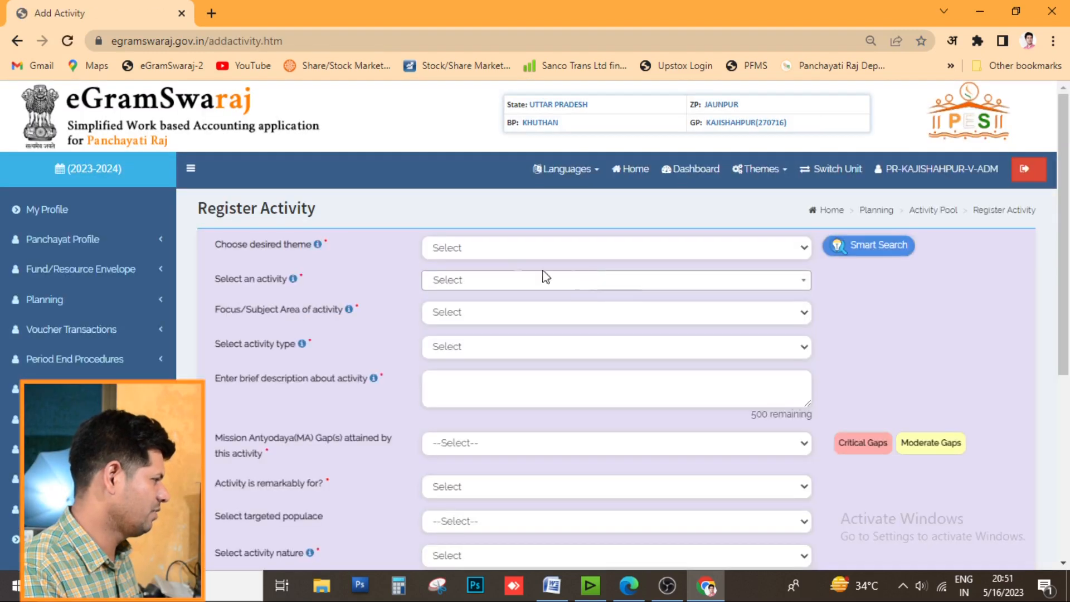
Set the activity's desired theme to Theme 8 - Village with Good Governance.
left_click(543, 247)
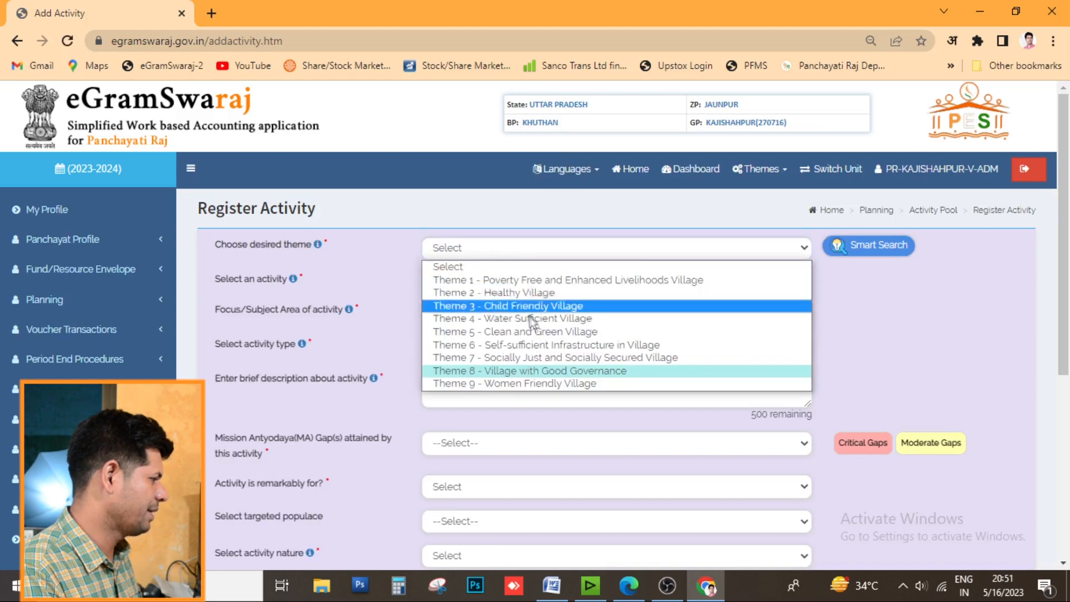
scroll(530, 246, "down", 2)
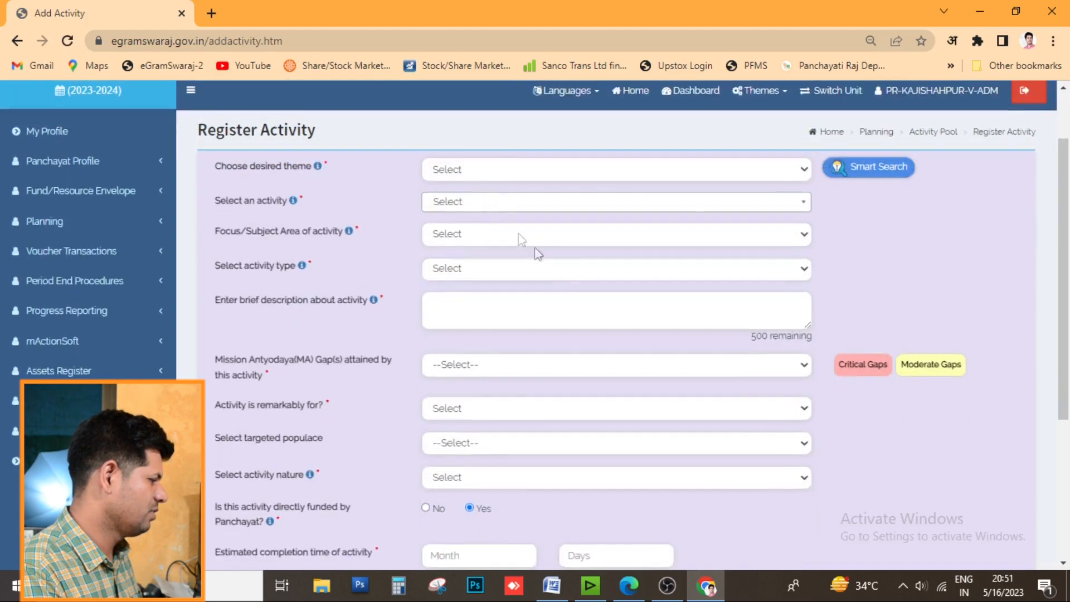
left_click(484, 171)
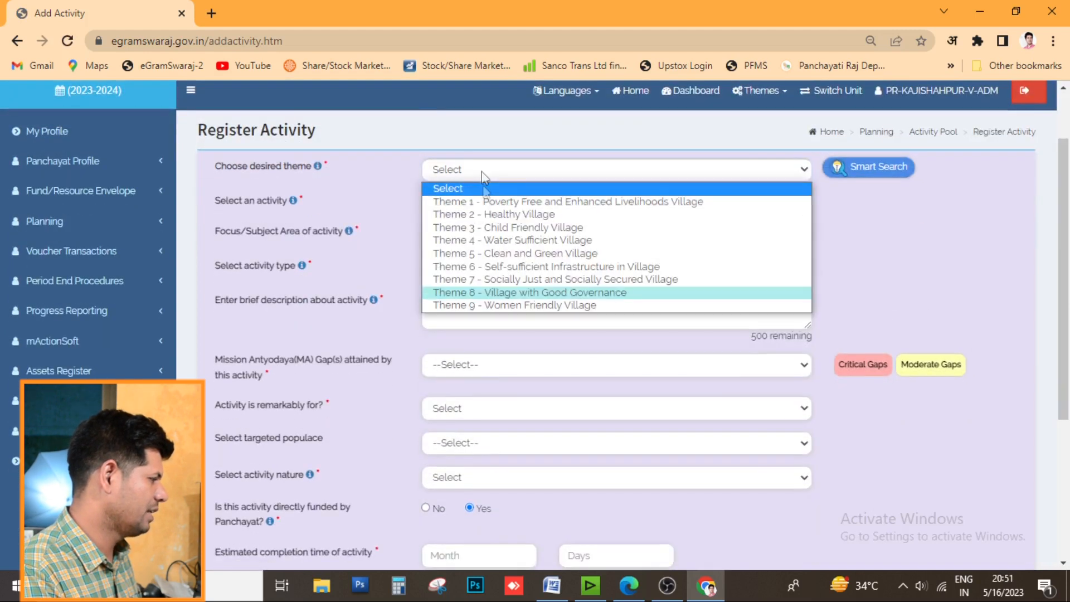
left_click(532, 292)
Choose the activity Skill training of SHGs and enter the brief description TRANING CAMP SHG.
left_click(478, 221)
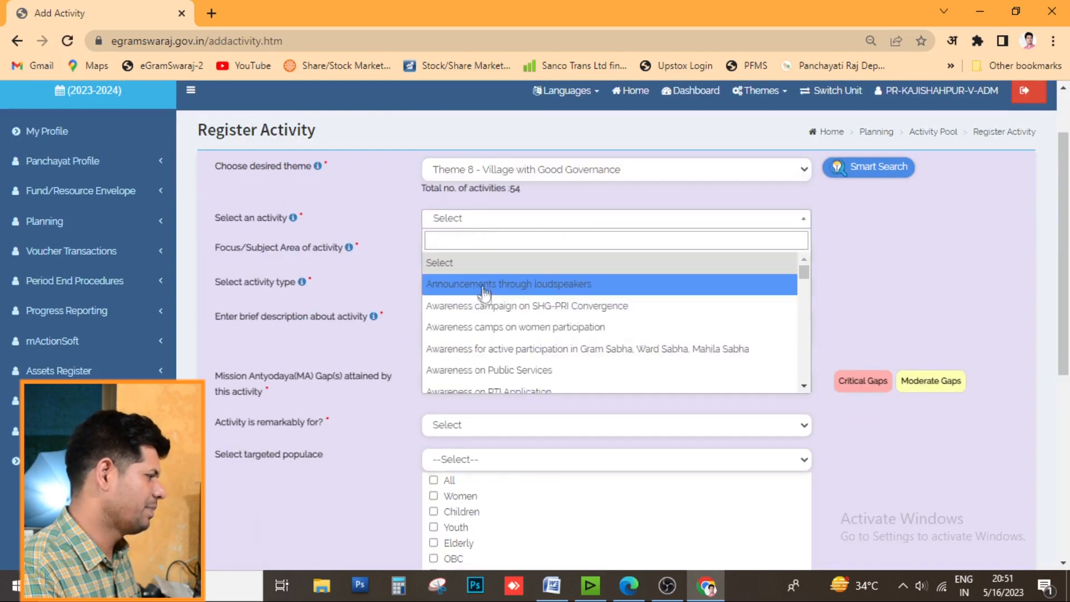
scroll(561, 330, "down", 3)
scroll(561, 330, "down", 10)
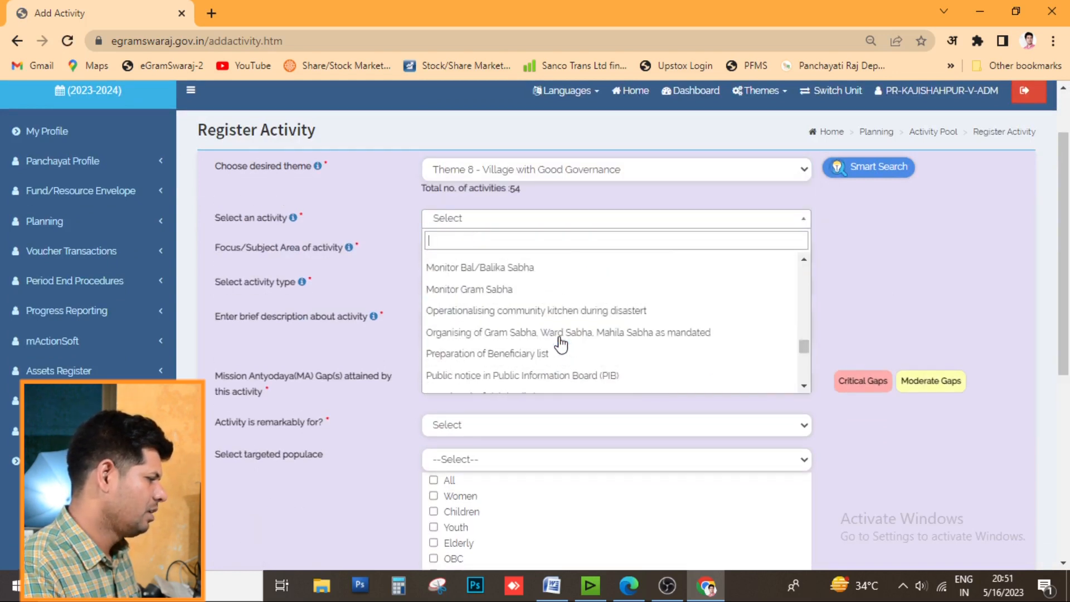
scroll(564, 355, "down", 3)
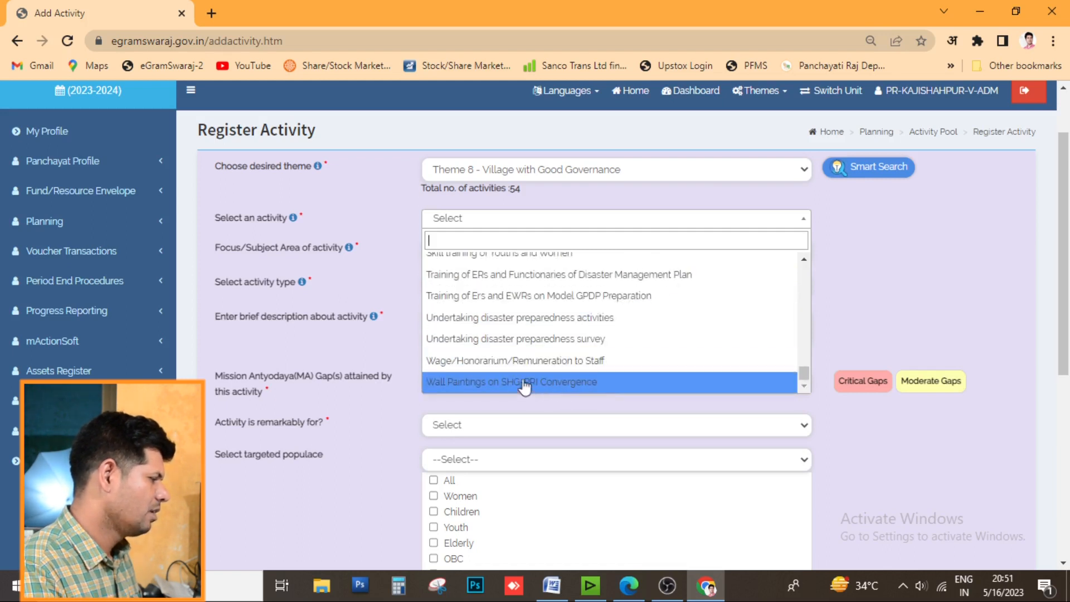
scroll(488, 359, "up", 2)
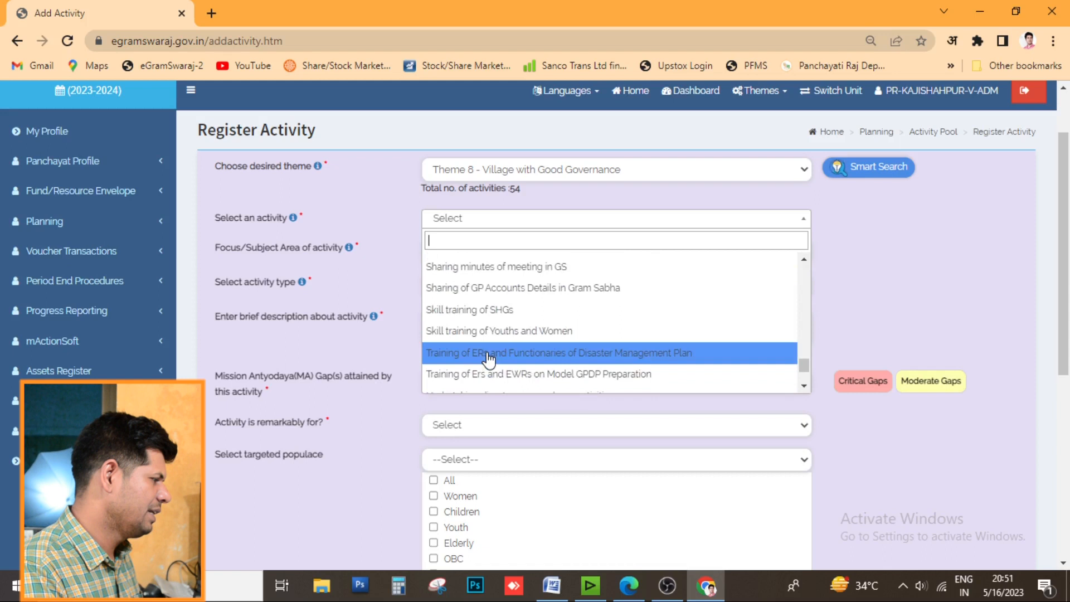
left_click(482, 314)
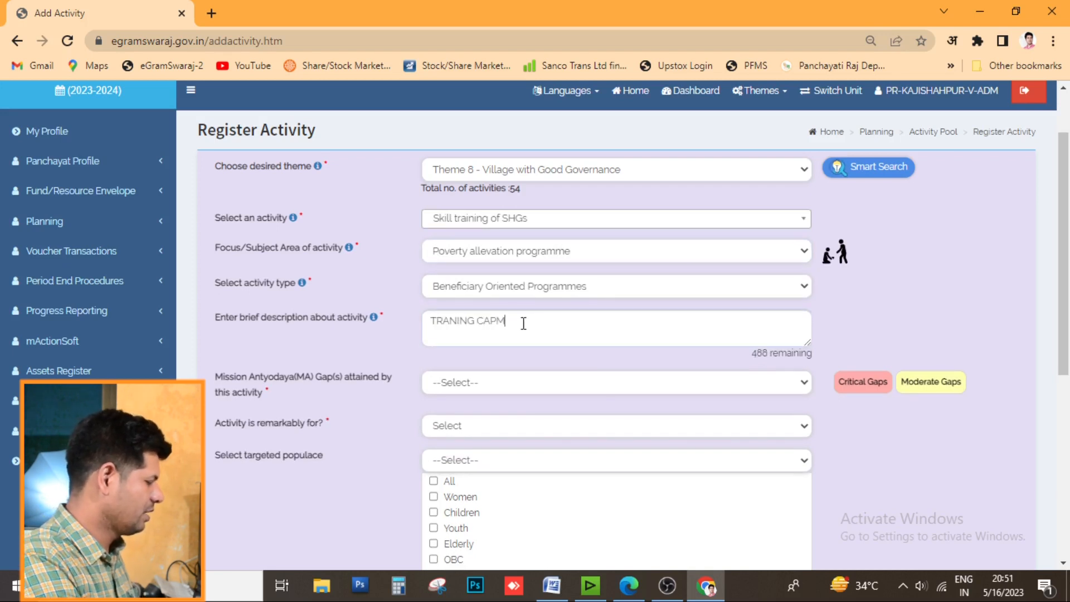
type("MP SHG")
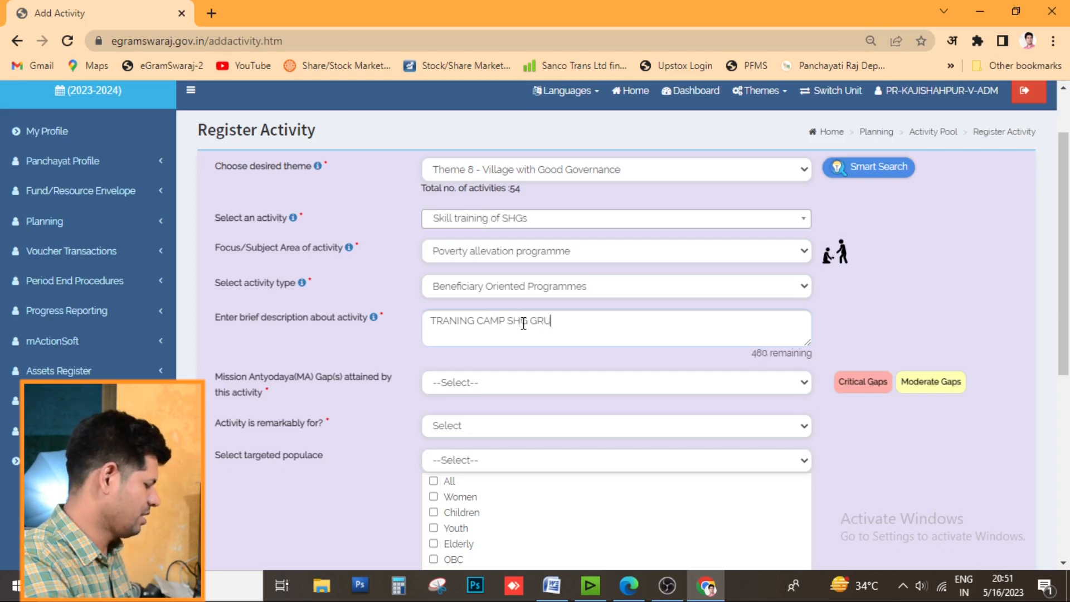
Set the Mission Antyodaya gaps attained to None and mark the activity as remarkably for All.
scroll(524, 323, "down", 3)
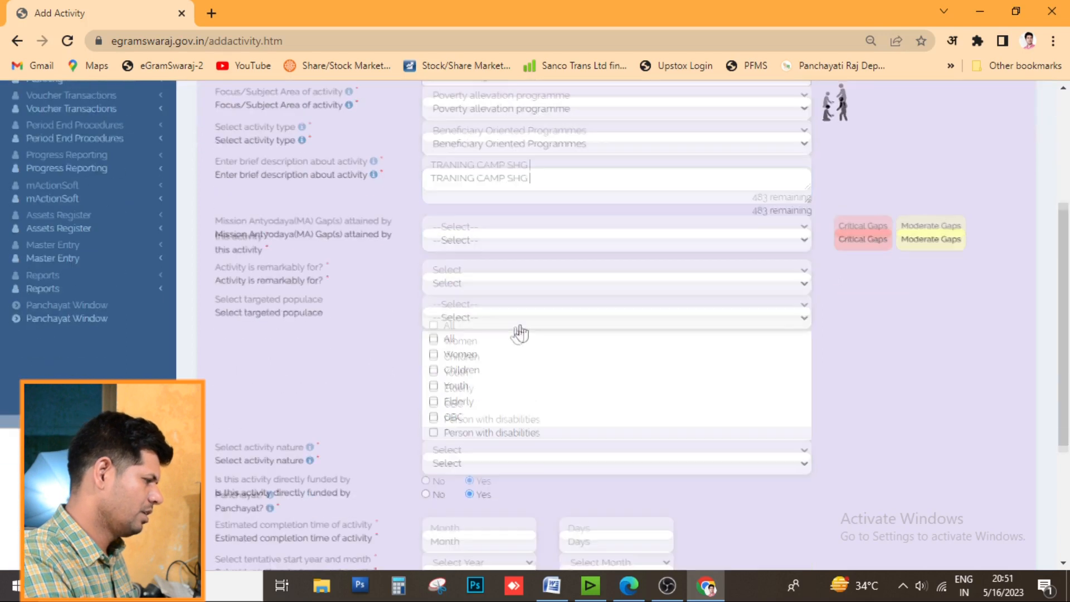
left_click(468, 228)
left_click(434, 246)
left_click(470, 341)
left_click(461, 372)
left_click_drag(531, 165, 421, 163)
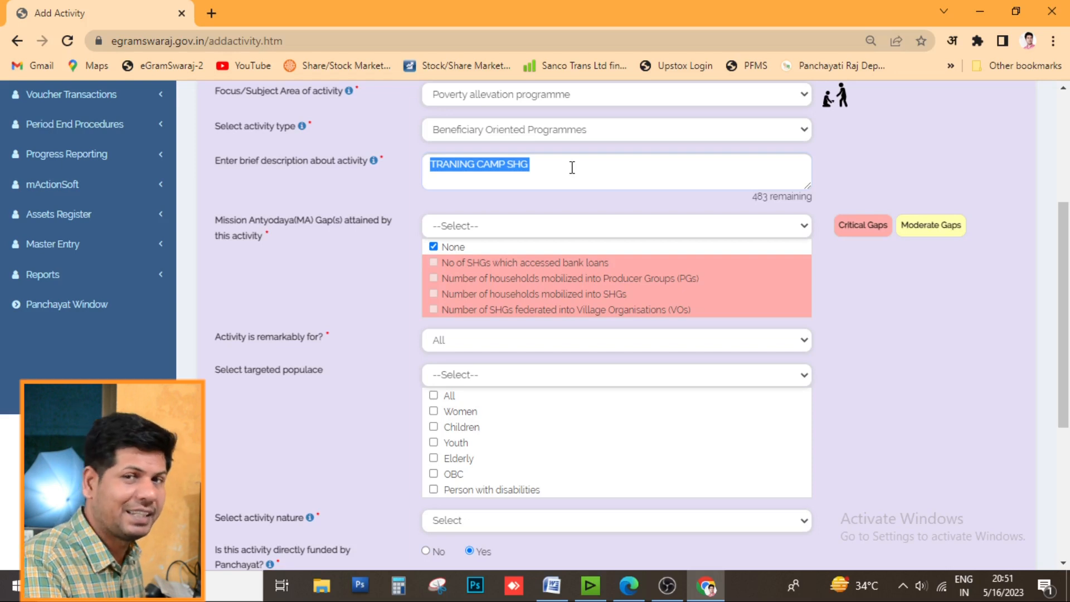
Select All as the targeted populace and set the activity nature to New/Fresh.
scroll(604, 197, "down", 3)
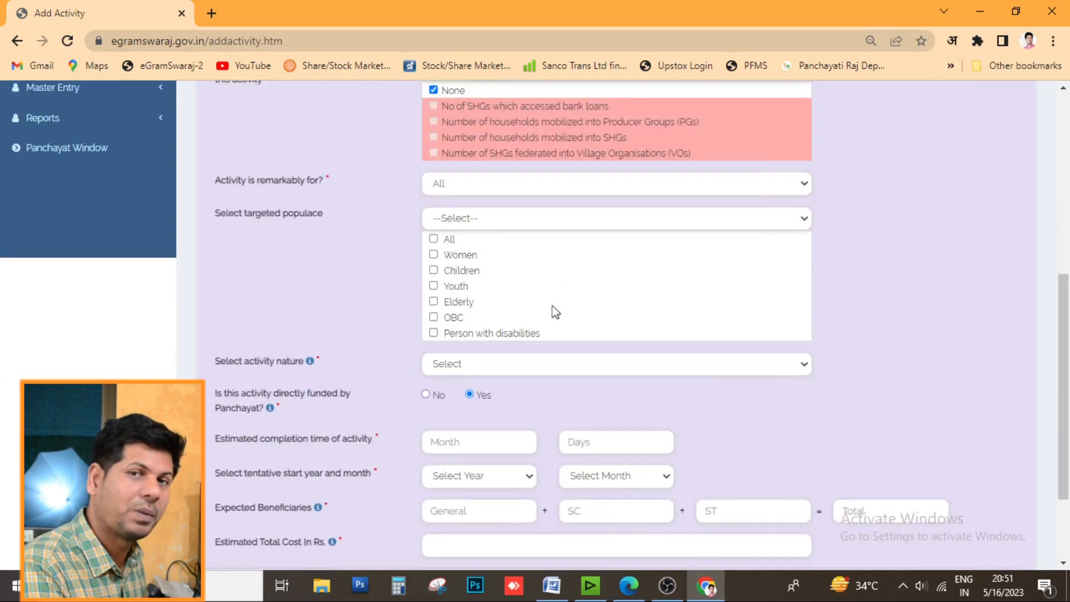
left_click(434, 240)
left_click(474, 356)
left_click(468, 388)
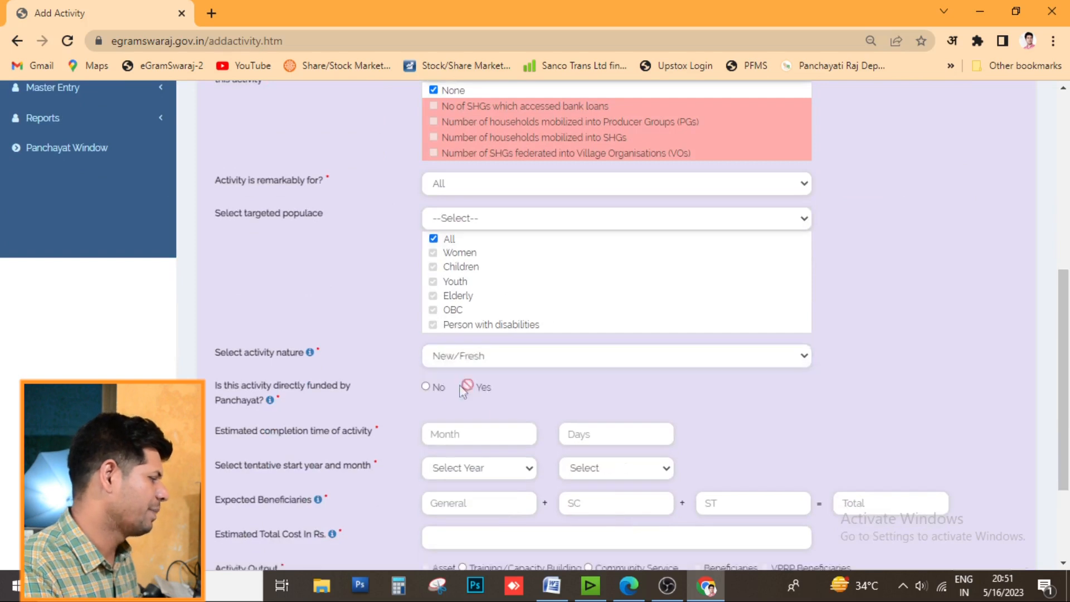
Mark the activity as not directly funded by the Panchayat, starting April 2023 with a completion time of 0 months and 10 days.
scroll(469, 385, "down", 1)
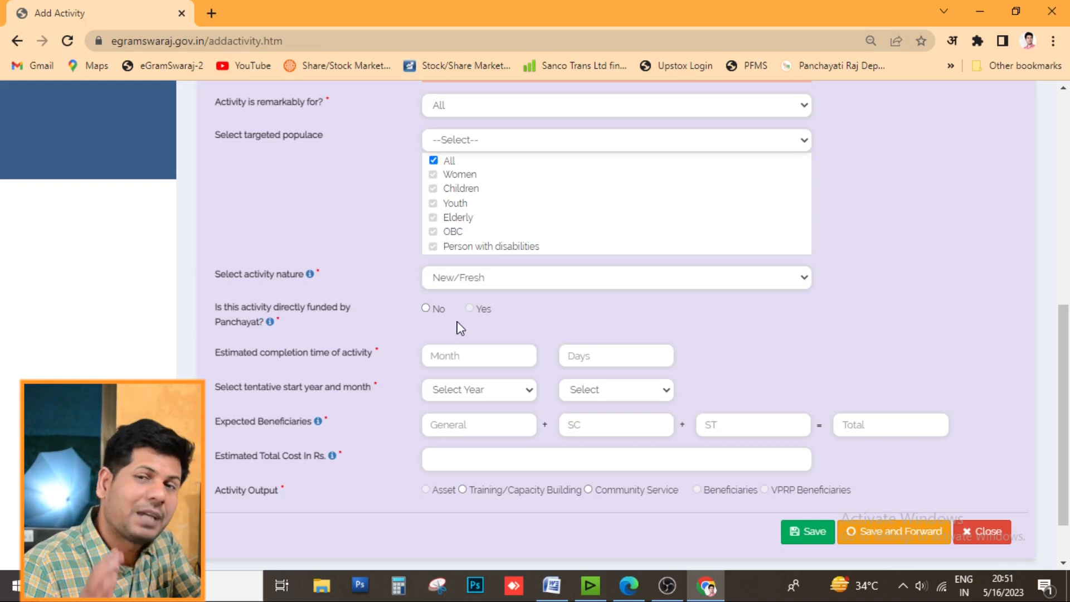
left_click(426, 308)
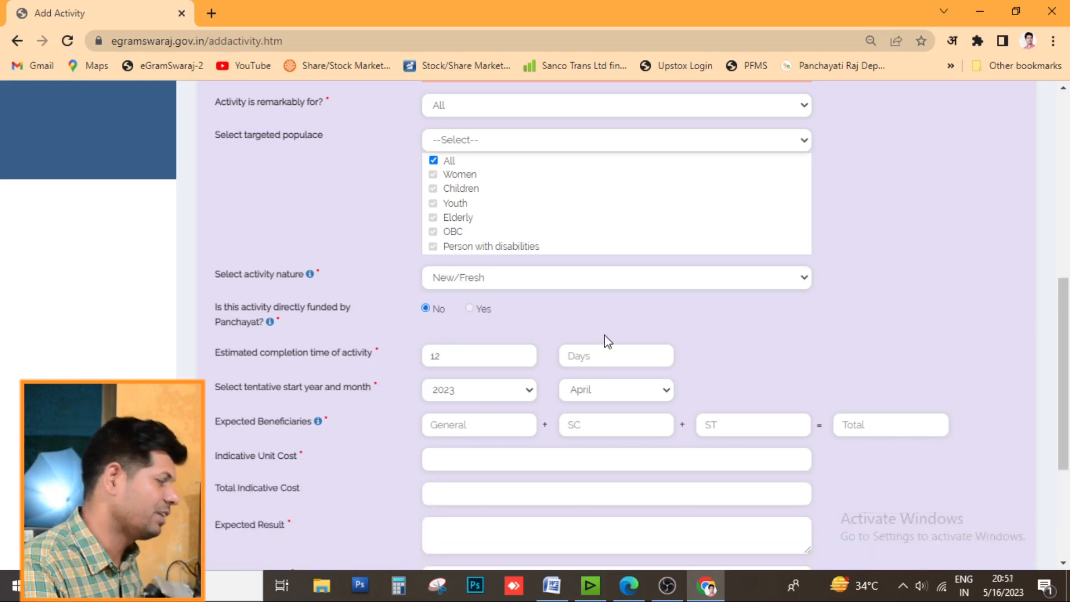
left_click_drag(466, 358, 378, 360)
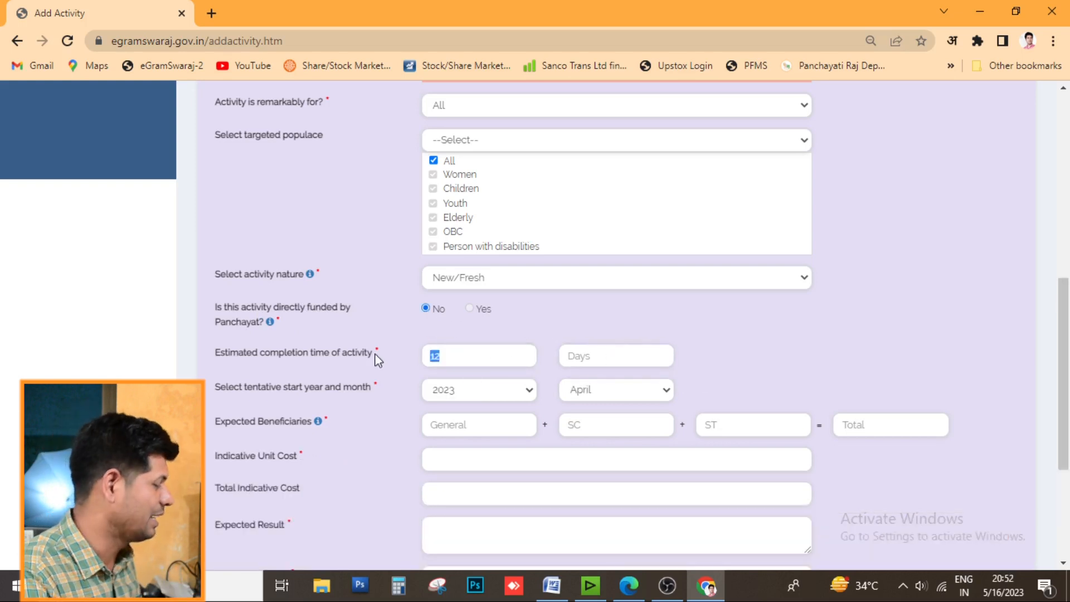
Enter 50 expected General beneficiaries and an indicative unit cost of 25.
left_click(496, 430)
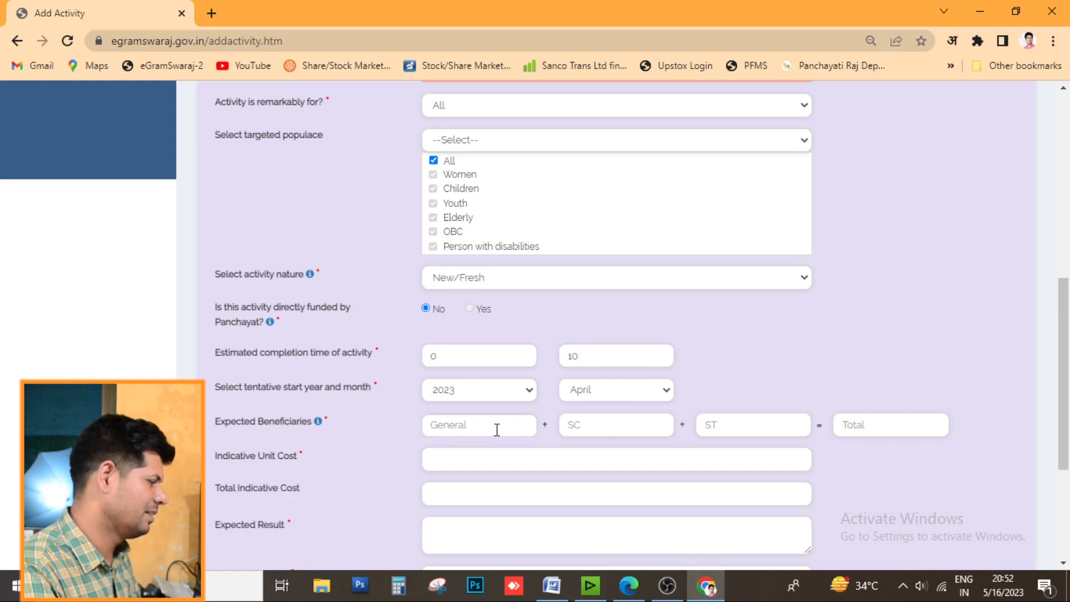
type("50")
scroll(494, 429, "down", 1)
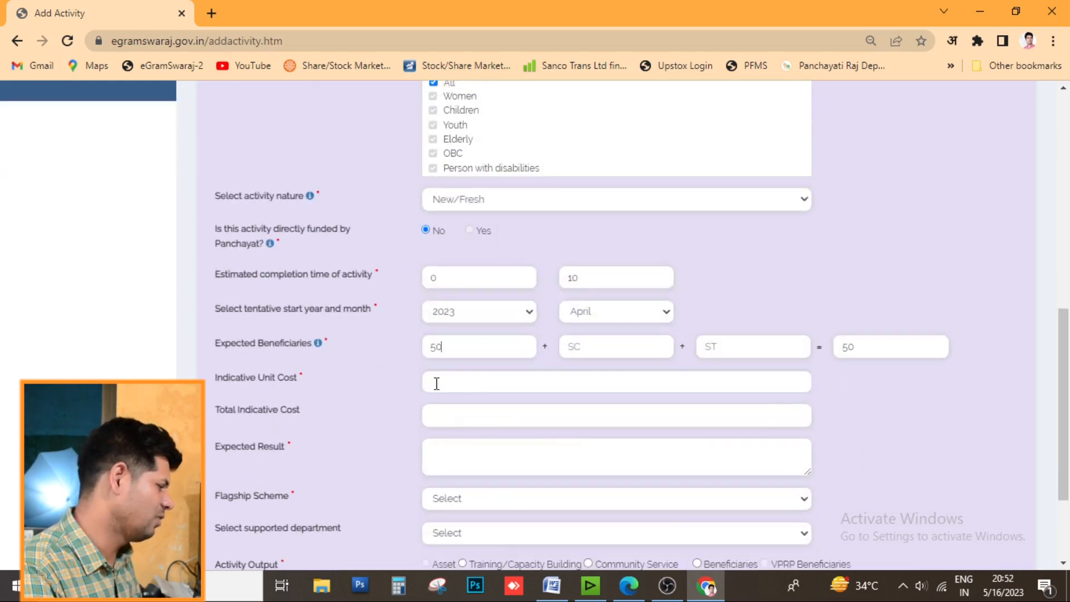
left_click(463, 444)
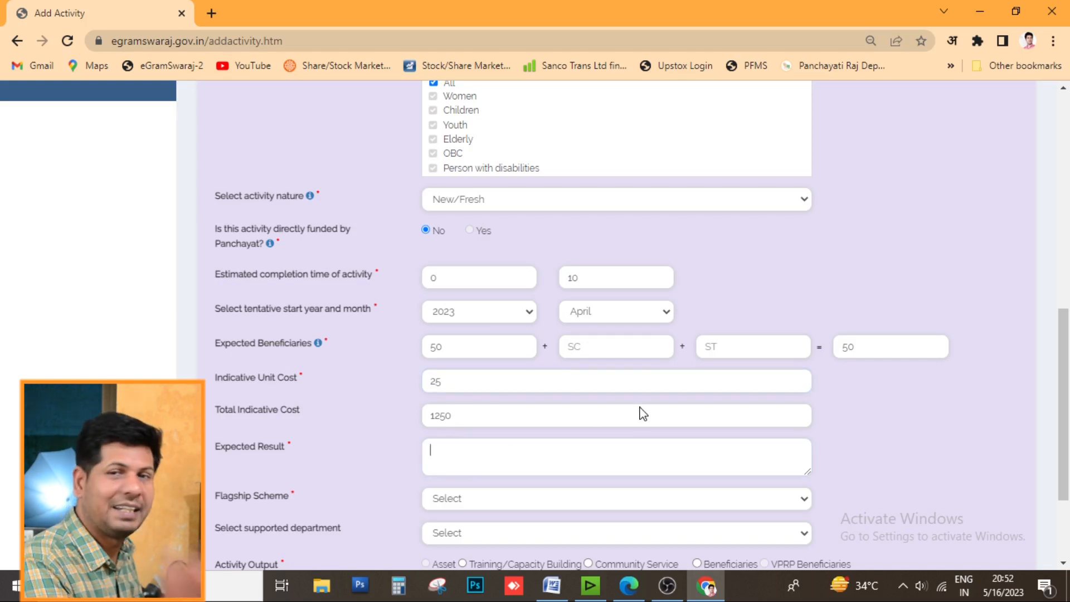
Enter MAHILAO KO RJGAR as the expected result and choose DeendayalAntyodayaYojana — National Rural Livelihoods Mission as the flagship scheme.
type("MAHILAO KO RJGA")
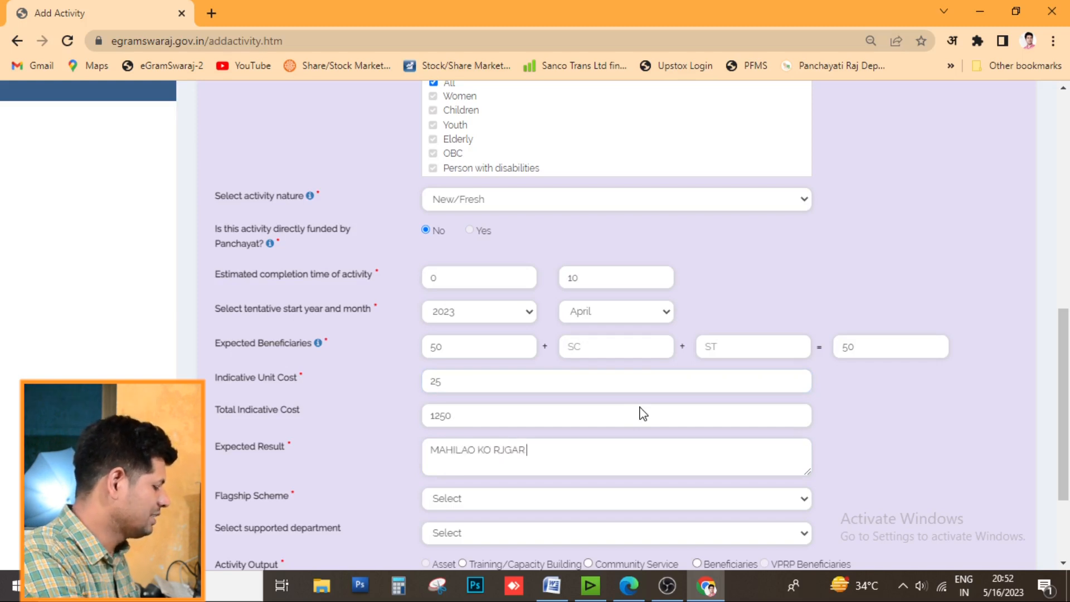
type("R")
scroll(557, 401, "down", 2)
left_click(460, 363)
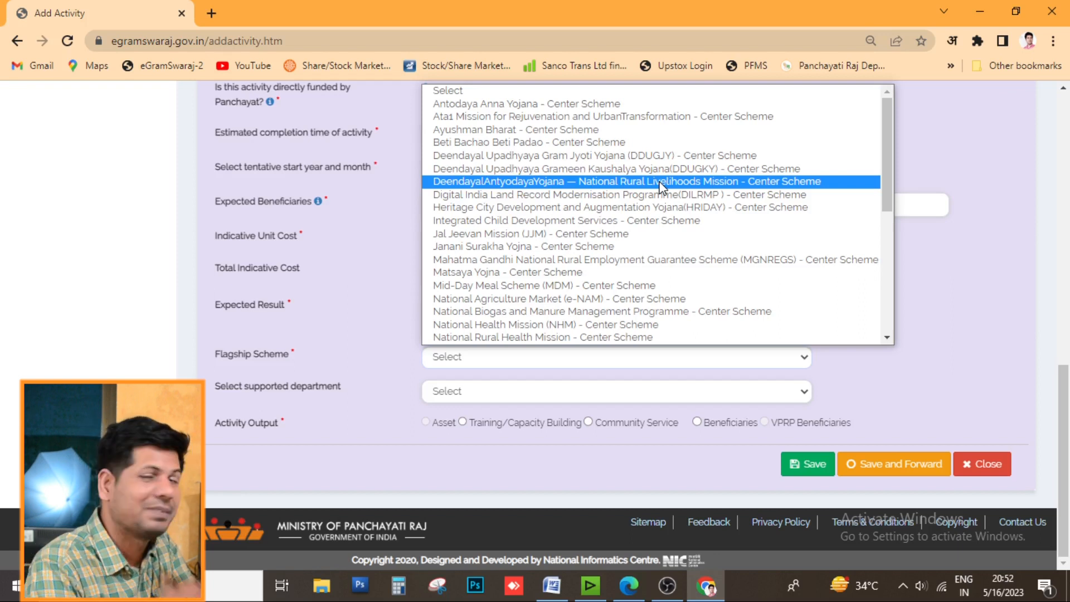
scroll(691, 262, "down", 5)
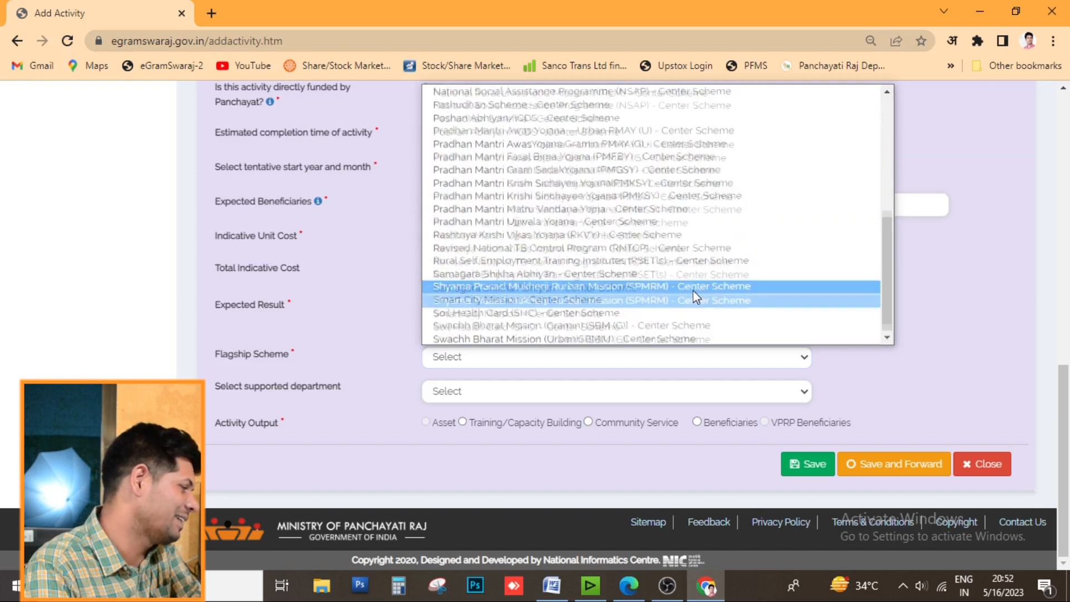
scroll(693, 289, "up", 5)
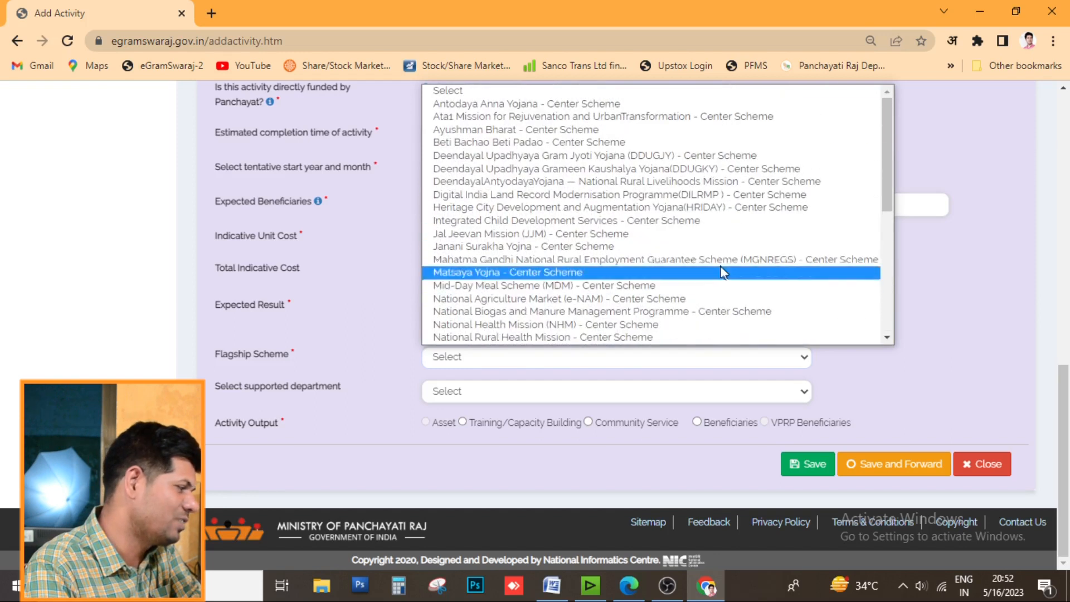
left_click(648, 184)
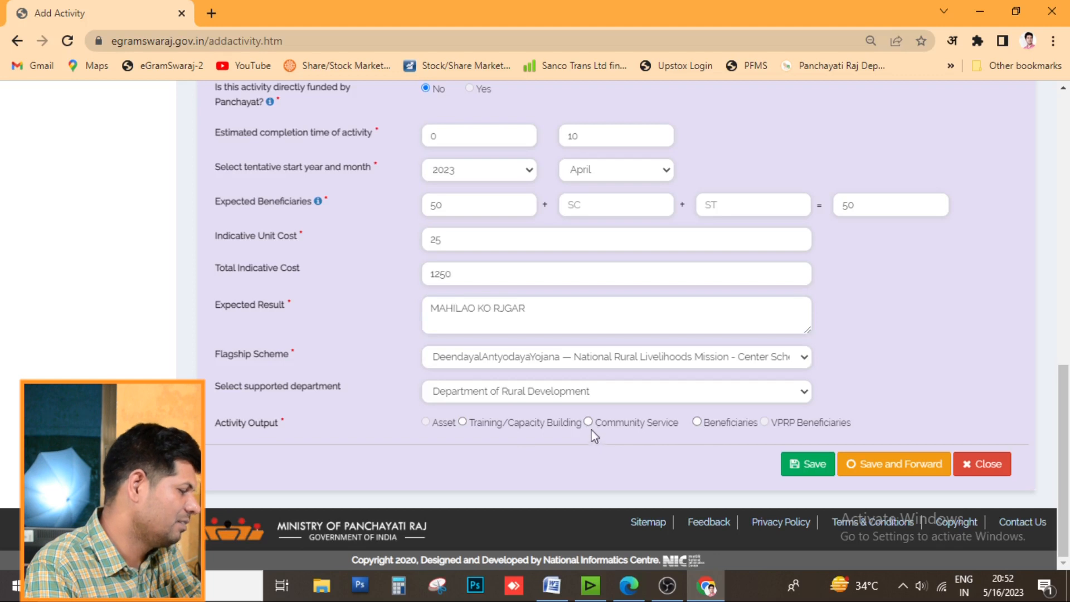
Set the activity output to Training/Capacity Building, with Awareness Campaign as the training category and Individual as the organizer.
left_click(462, 422)
left_click(450, 162)
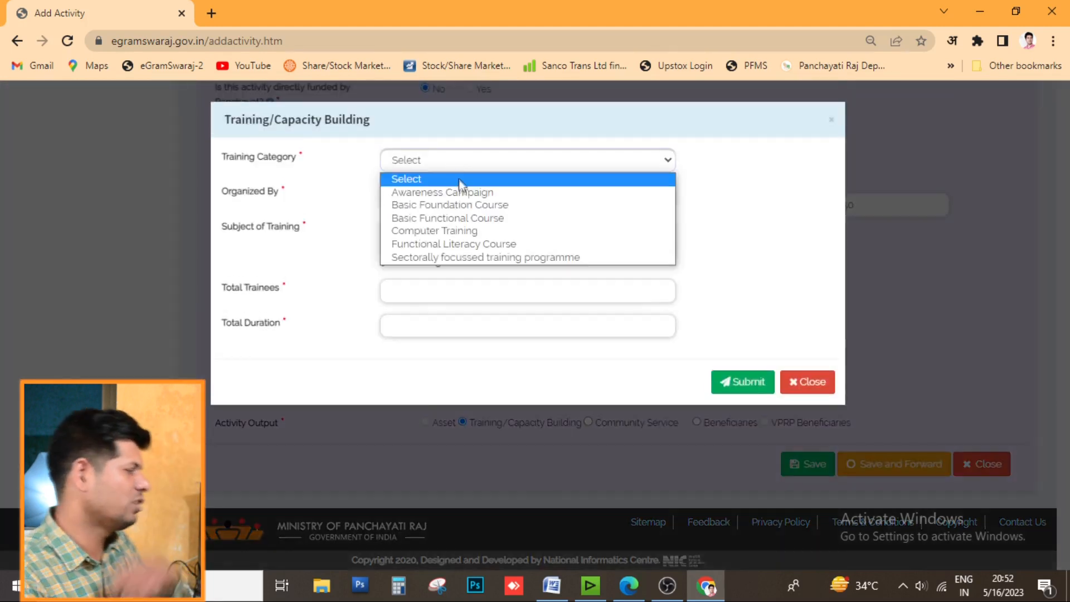
left_click(461, 187)
left_click(466, 202)
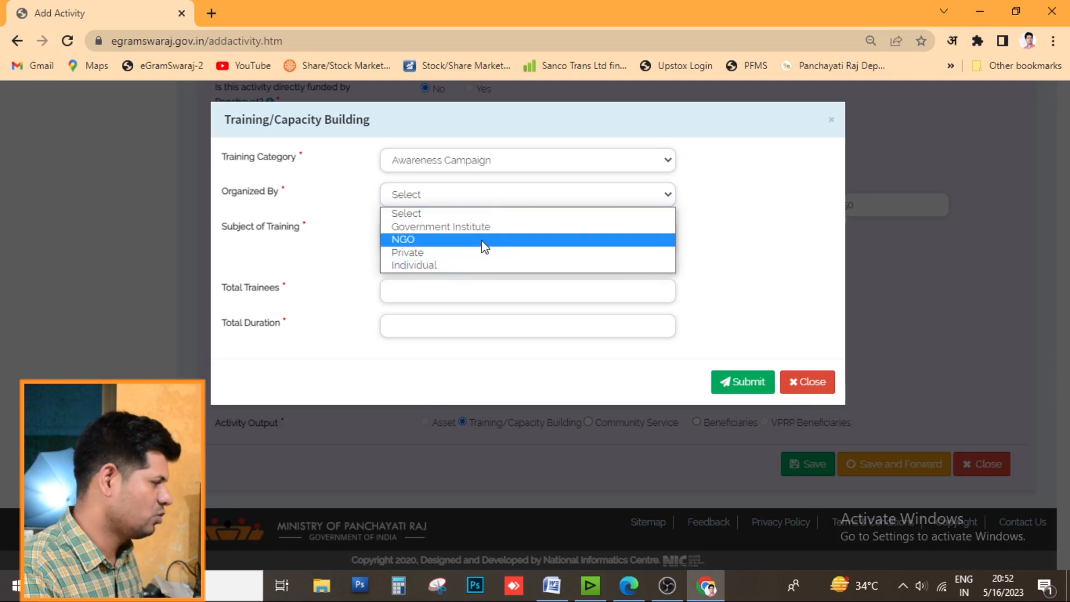
left_click(452, 265)
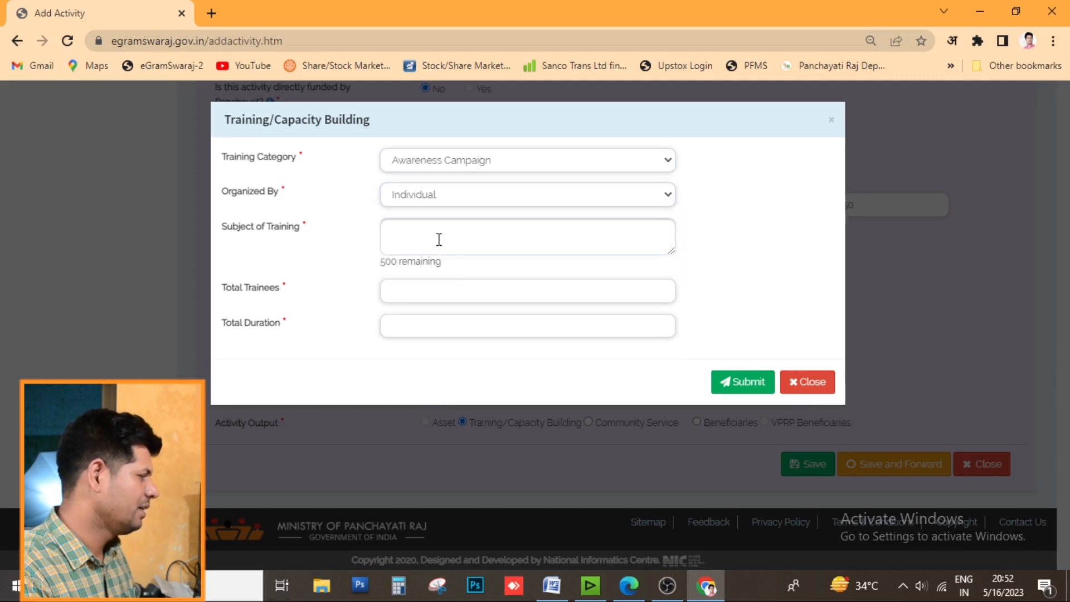
Submit the training details with subject SHG, 15 total trainees and a duration of 1, and save and forward the activity.
type("SHG")
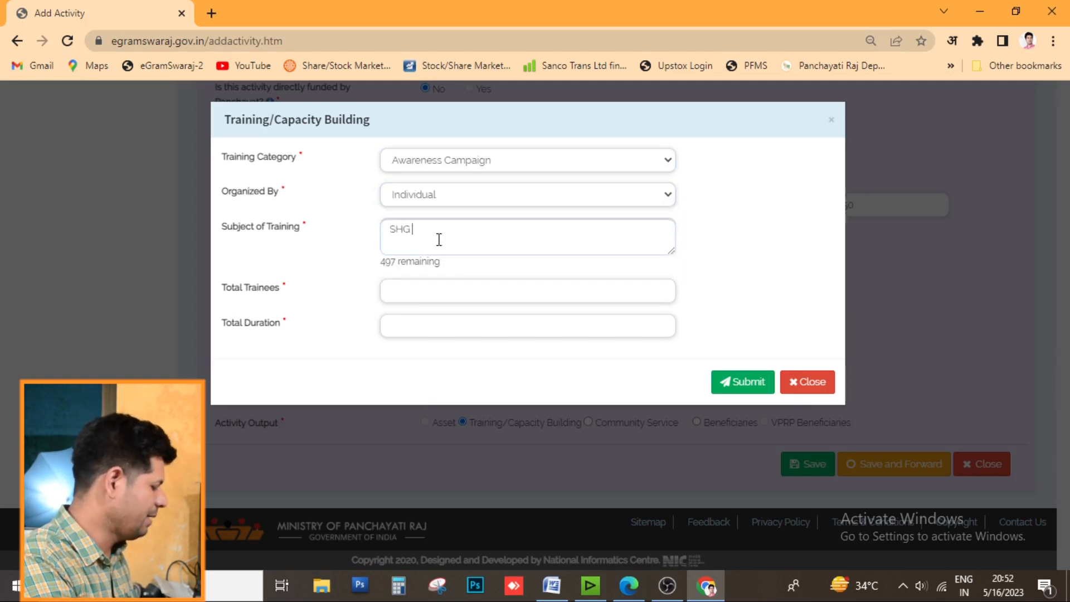
left_click(436, 295)
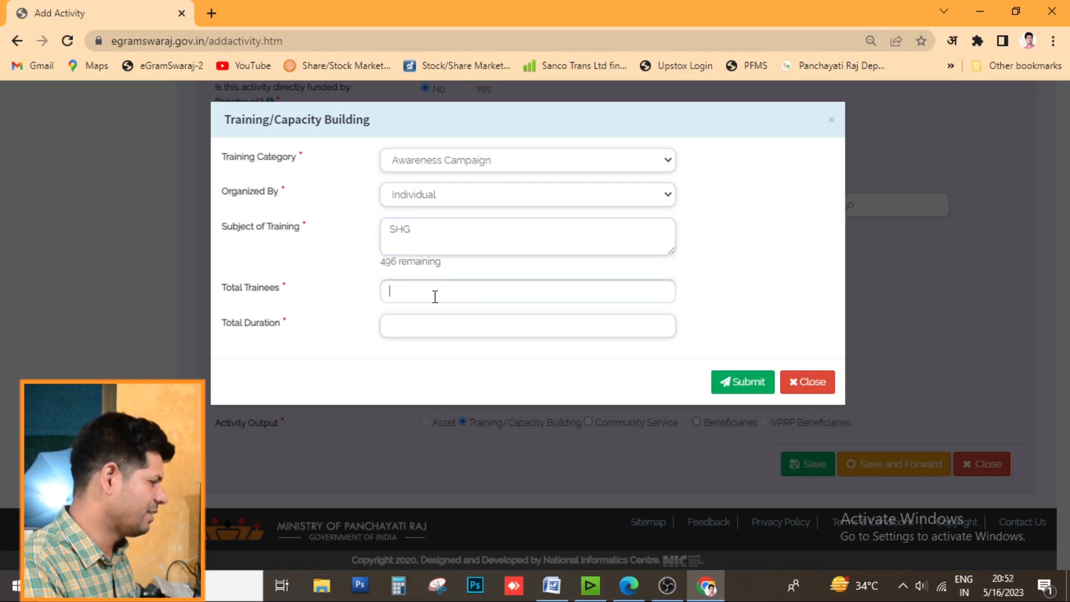
type("15")
key("Tab")
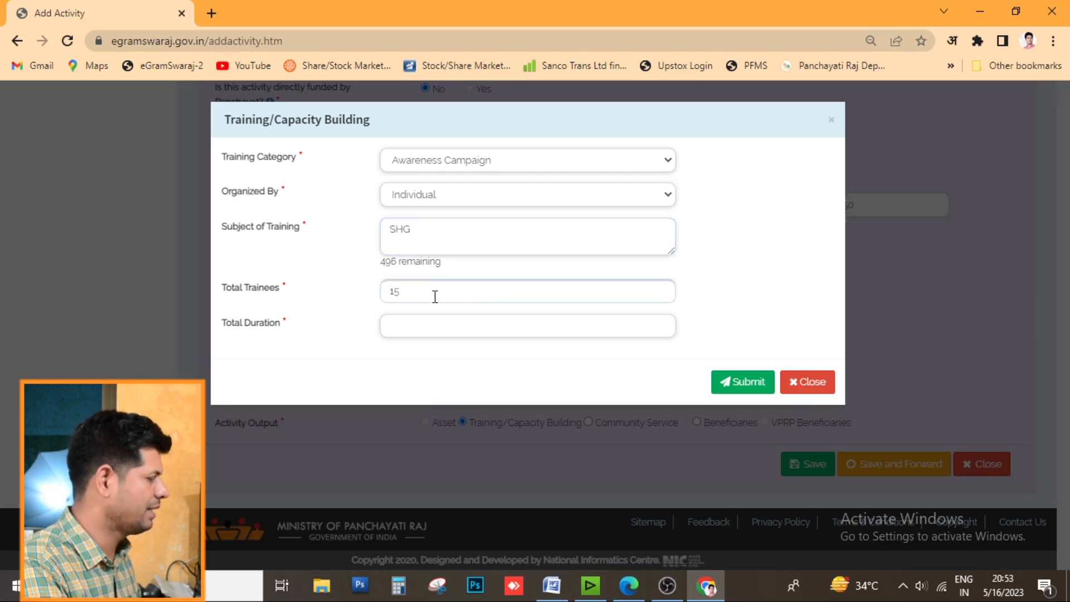
type("1")
left_click(742, 382)
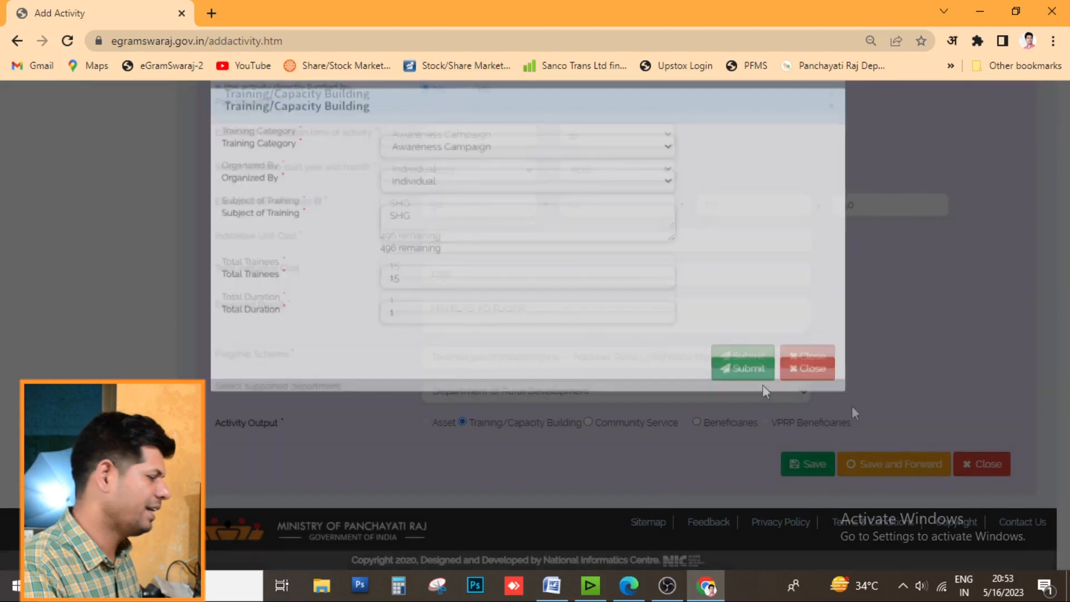
left_click(937, 470)
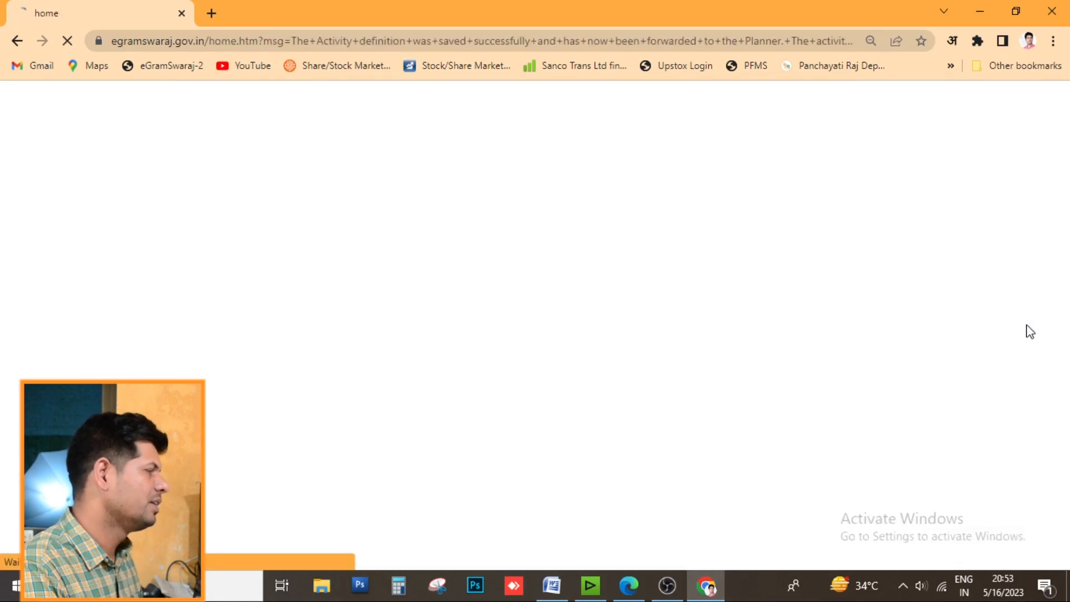